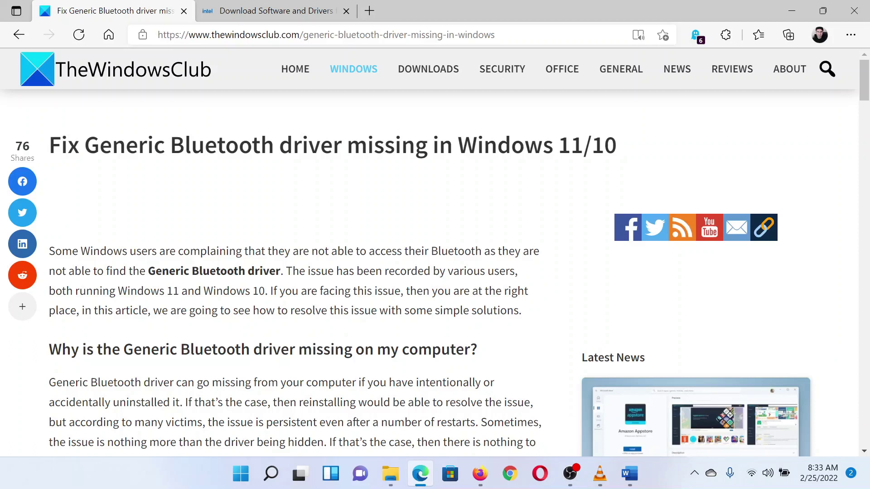
Highlight and then deselect the article title and the first listed fix's text
{"action": "left_click_drag", "start_coordinate": [139, 145], "coordinate": [440, 145]}
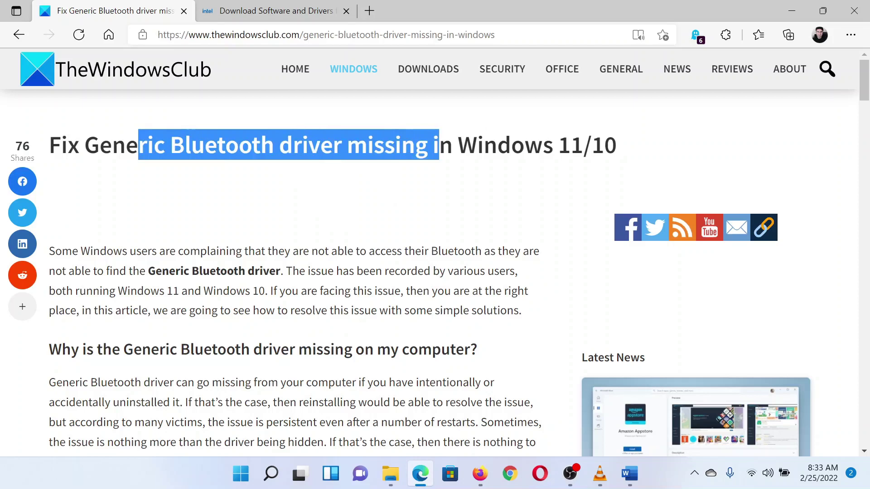
{"action": "triple_click", "coordinate": [400, 151]}
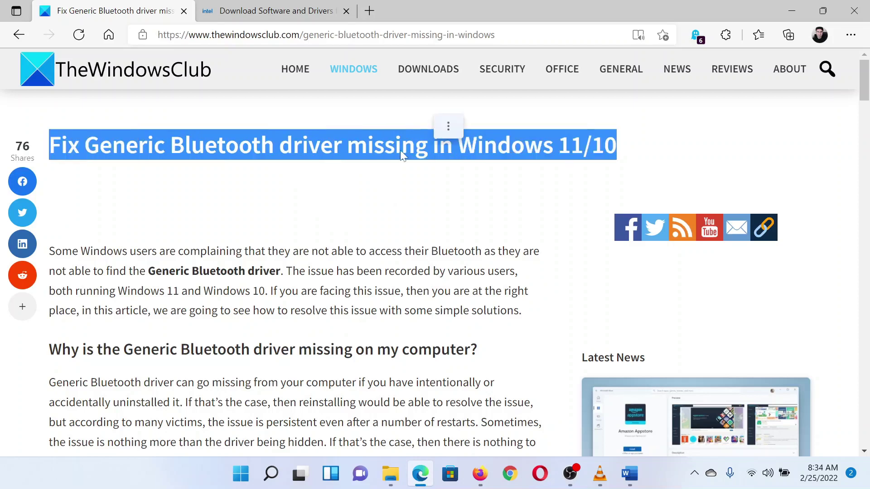
{"action": "left_click", "coordinate": [404, 293]}
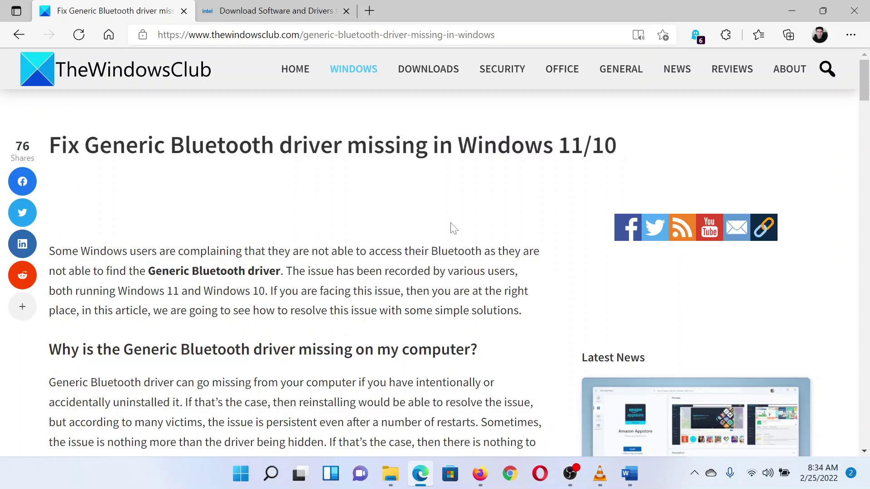
{"action": "scroll", "coordinate": [396, 358], "scroll_direction": "down", "scroll_amount": 6}
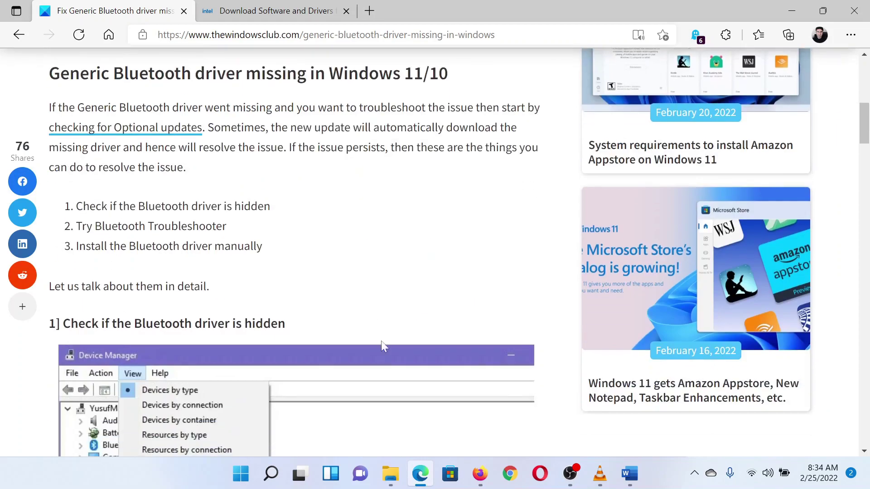
{"action": "left_click_drag", "start_coordinate": [118, 206], "coordinate": [190, 206]}
{"action": "left_click_drag", "start_coordinate": [263, 206], "coordinate": [258, 206]}
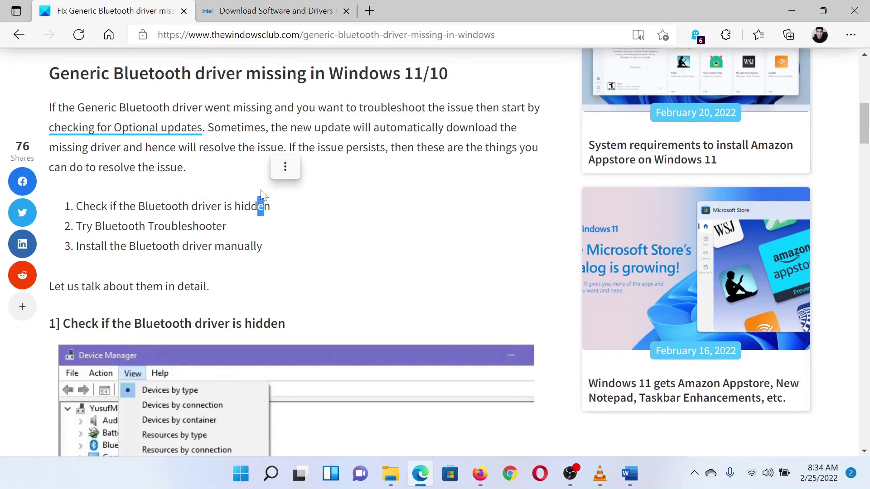
{"action": "left_click", "coordinate": [309, 164]}
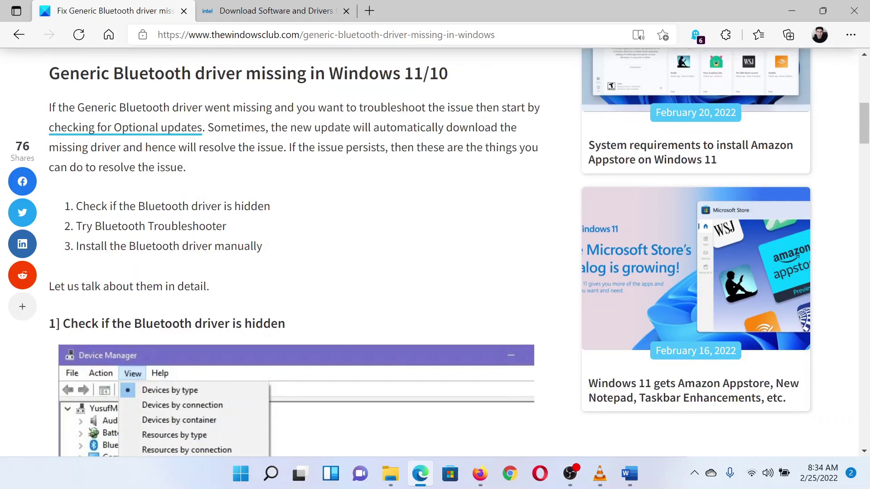
Run devmgmt.msc from the Win+R Run box to start Device Manager
{"action": "key", "text": "super+r"}
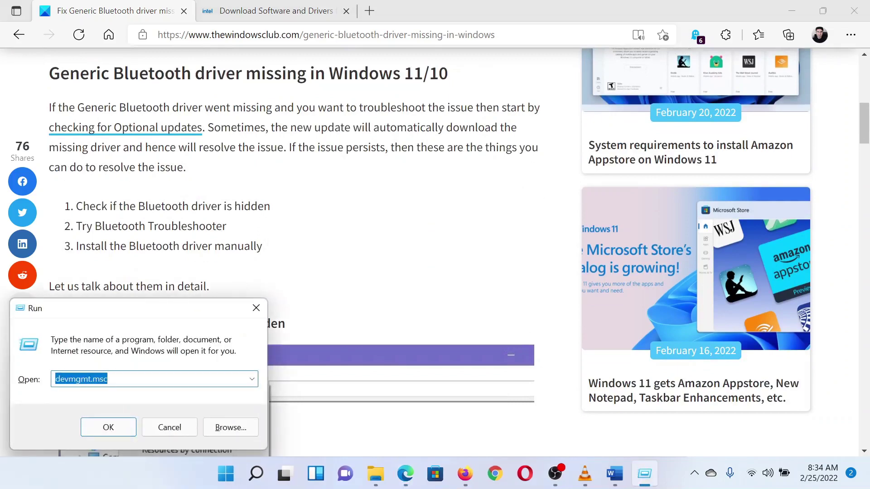
{"action": "type", "text": "devmgmt.msc"}
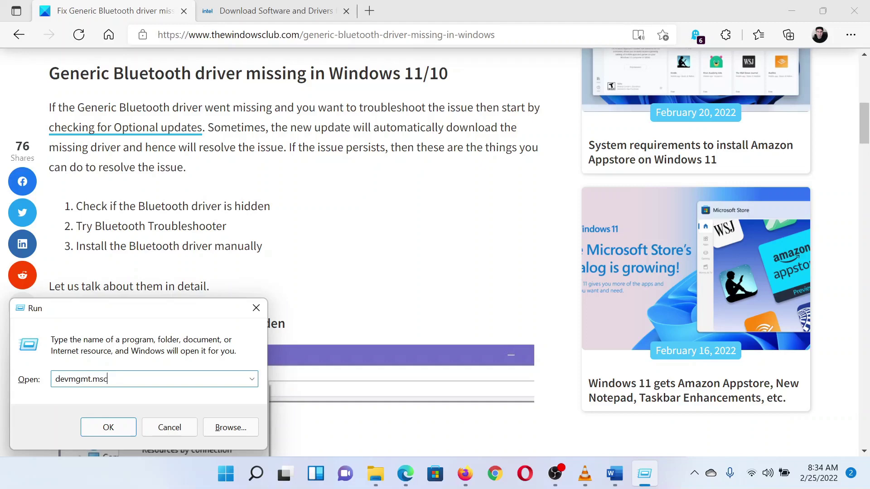
{"action": "key", "text": "Return"}
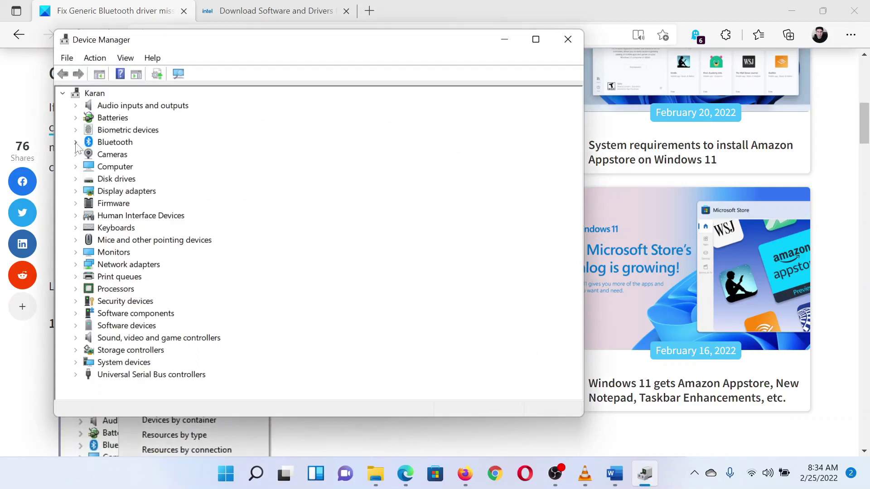
Turn on View > Show hidden devices, then open Settings from the Start right-click menu
{"action": "left_click", "coordinate": [127, 60]}
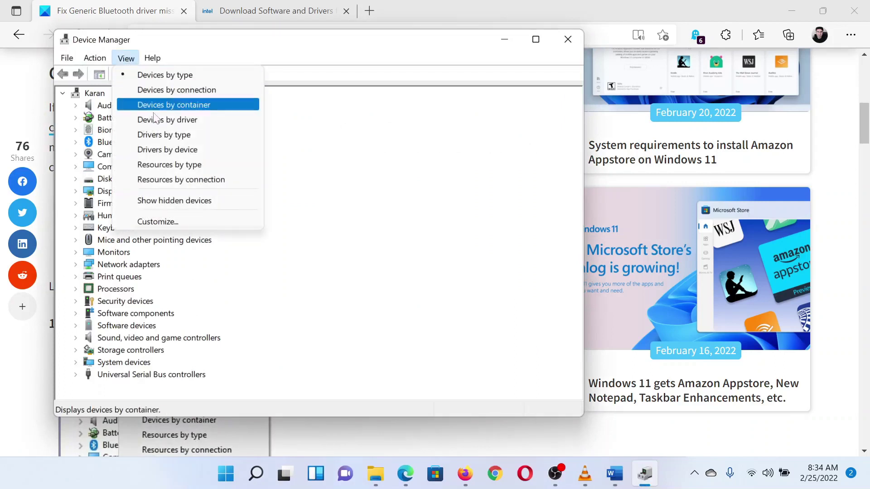
{"action": "left_click", "coordinate": [173, 206]}
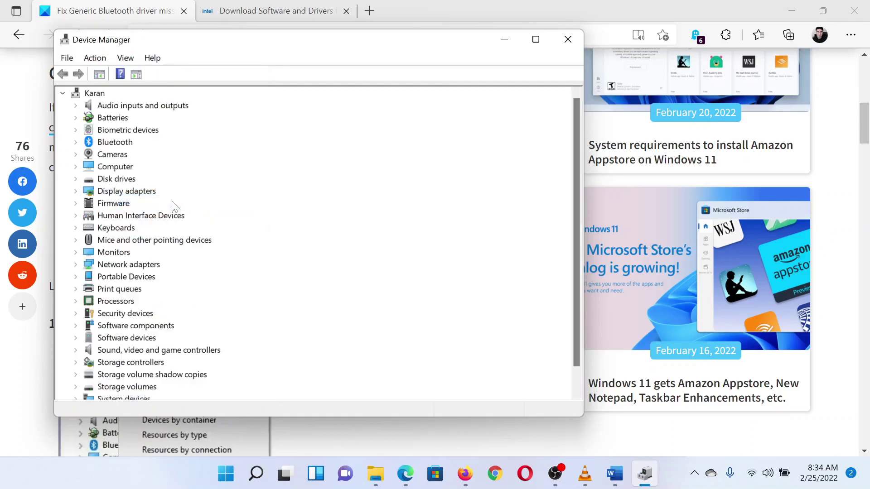
{"action": "left_click", "coordinate": [161, 10]}
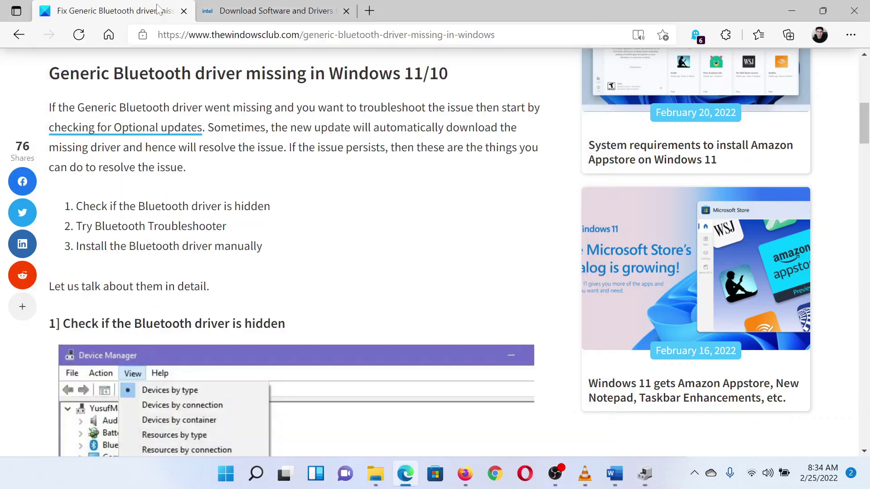
{"action": "right_click", "coordinate": [225, 478]}
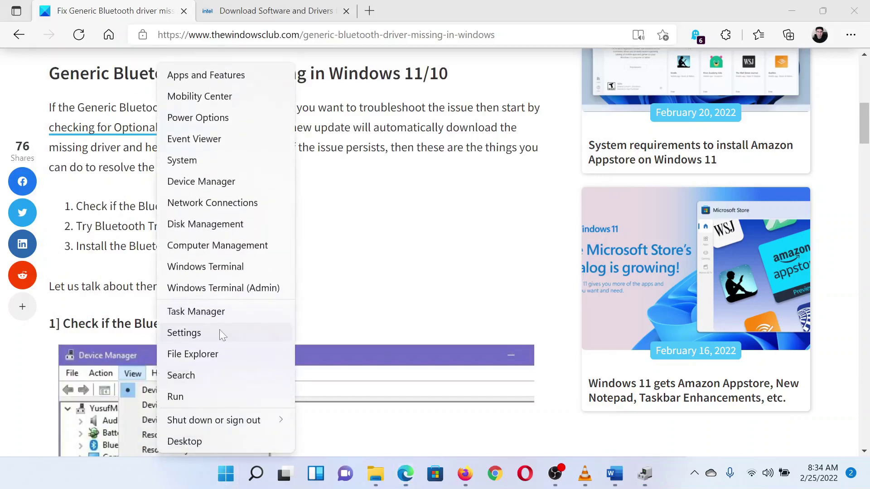
{"action": "left_click", "coordinate": [220, 332]}
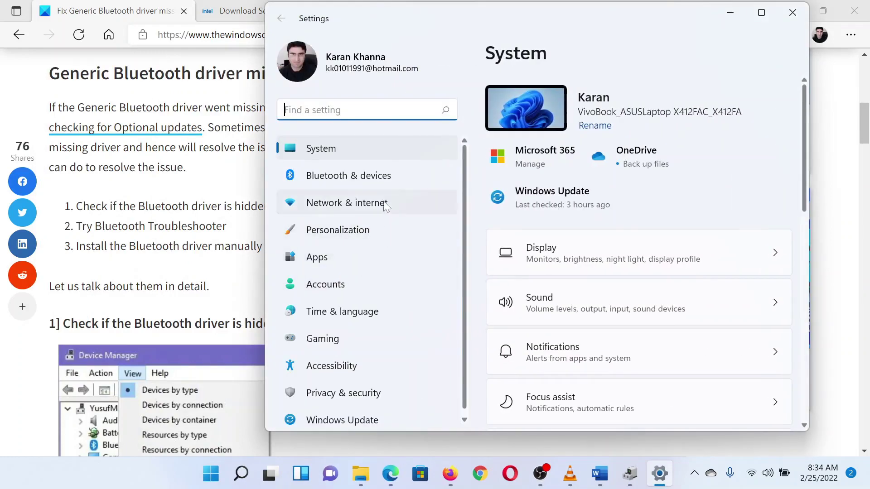
Go to System > Troubleshoot > Other troubleshooters, then switch back to the article
{"action": "left_click", "coordinate": [387, 151]}
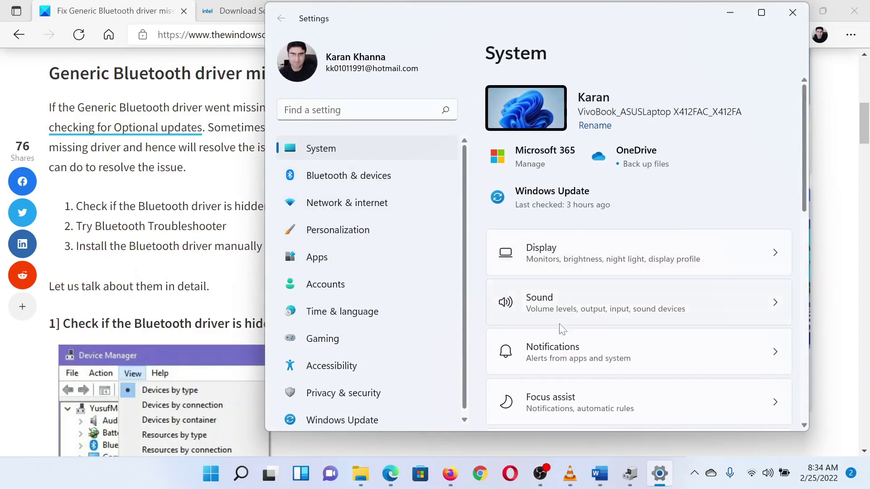
{"action": "scroll", "coordinate": [559, 373], "scroll_direction": "down", "scroll_amount": 3}
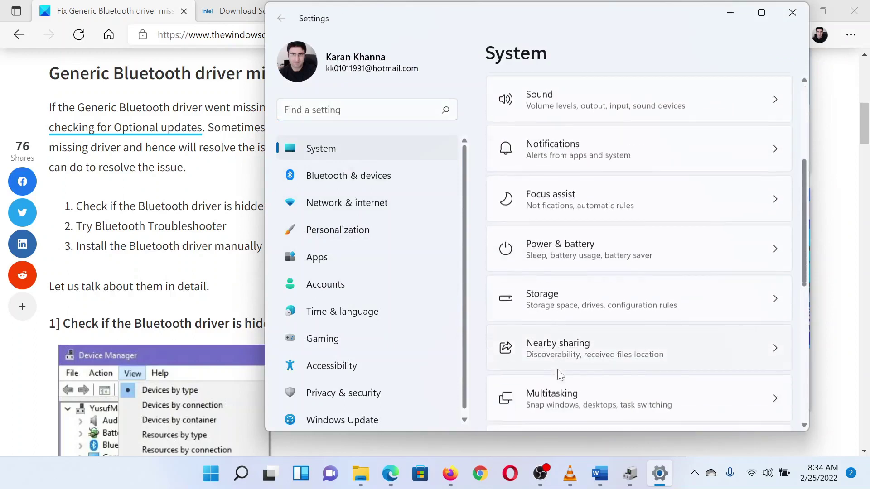
{"action": "scroll", "coordinate": [562, 374], "scroll_direction": "down", "scroll_amount": 2}
{"action": "scroll", "coordinate": [562, 374], "scroll_direction": "down", "scroll_amount": 1}
{"action": "left_click", "coordinate": [560, 334]}
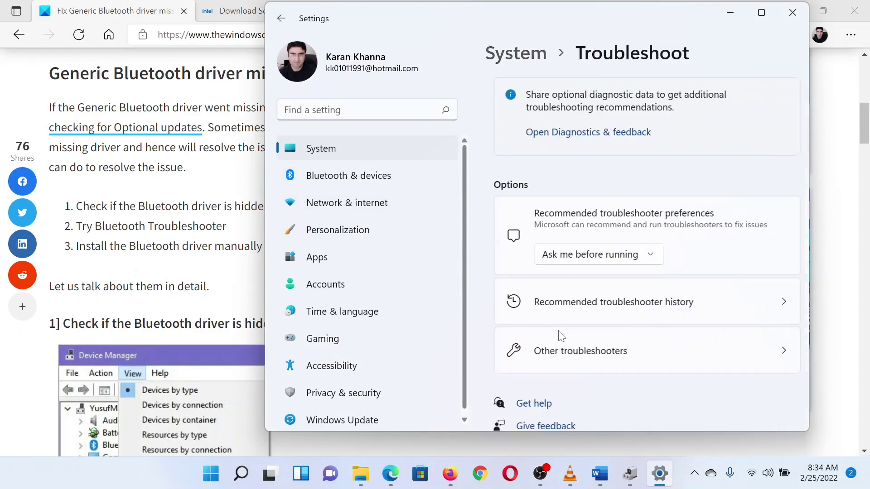
{"action": "left_click", "coordinate": [569, 352]}
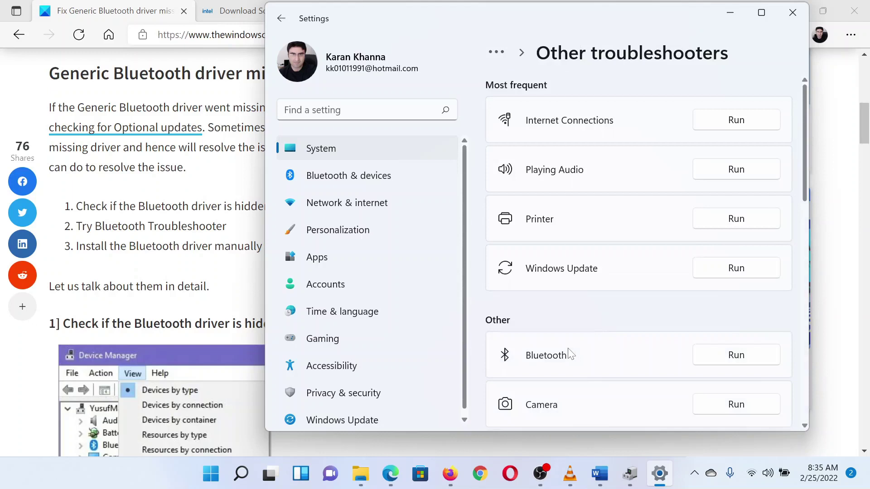
{"action": "scroll", "coordinate": [569, 354], "scroll_direction": "down", "scroll_amount": 1}
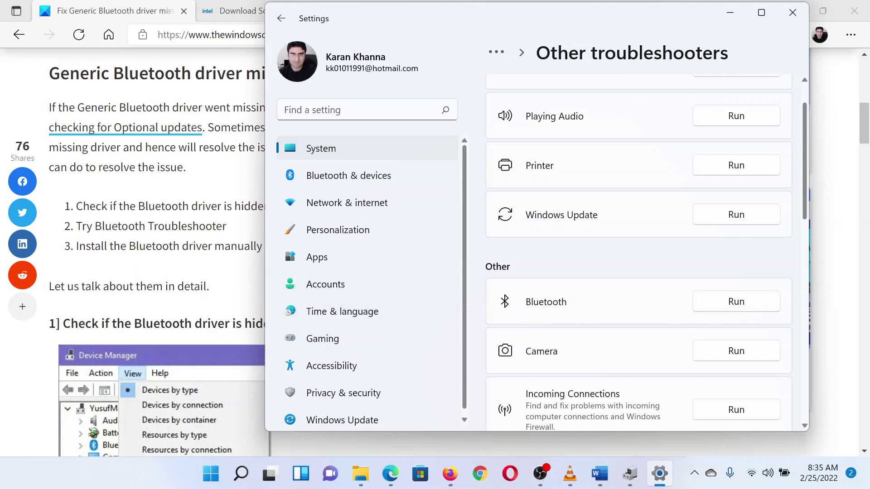
{"action": "key", "text": "alt+Tab"}
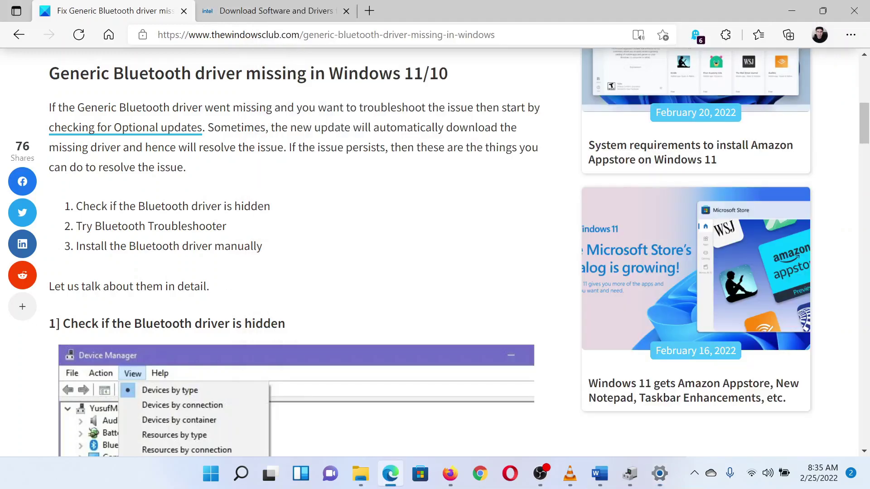
{"action": "scroll", "coordinate": [435, 251], "scroll_direction": "up", "scroll_amount": 10}
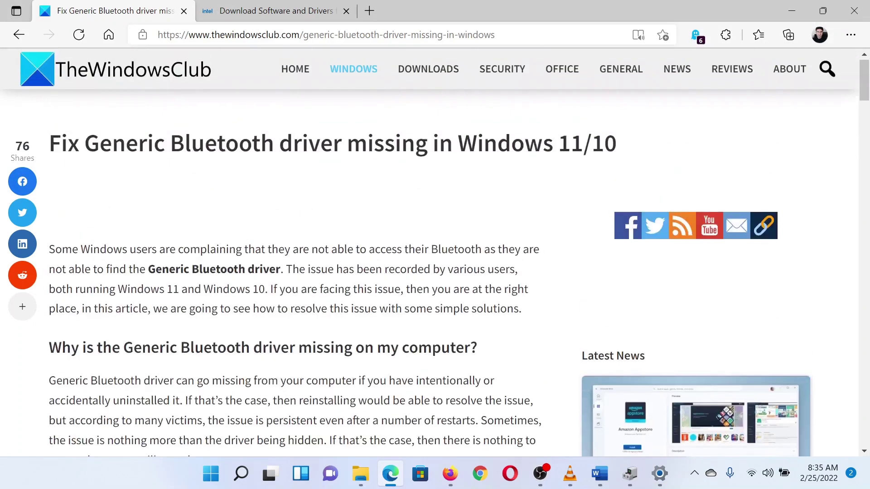
On the Intel Bluetooth drivers tab, search Intel.com for 'bluetoth' and dismiss the suggestions
{"action": "left_click", "coordinate": [239, 2]}
{"action": "left_click", "coordinate": [737, 73]}
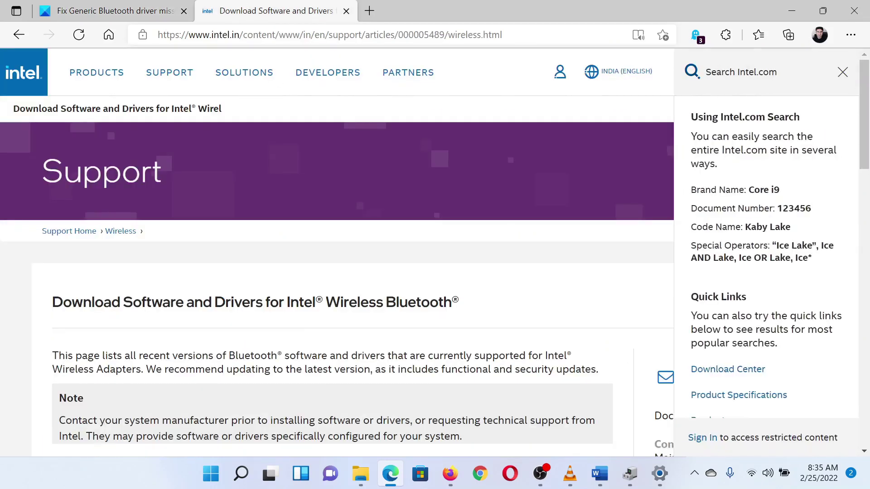
{"action": "type", "text": "bluet"}
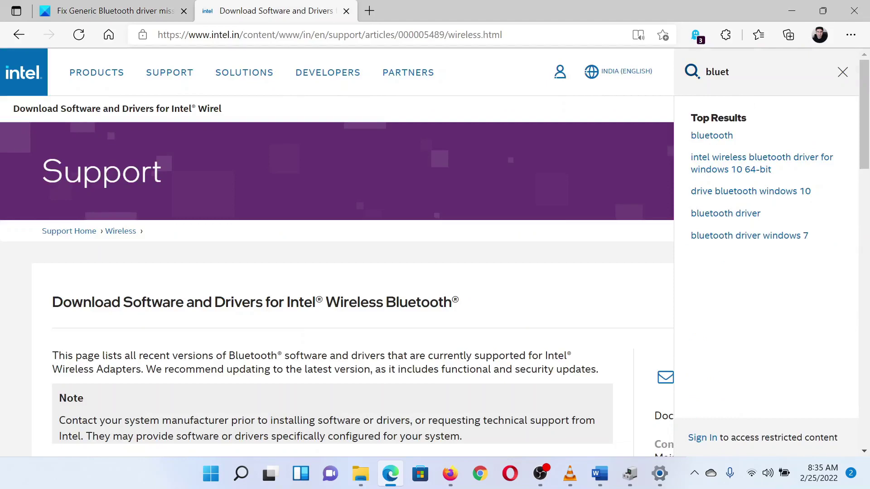
{"action": "type", "text": "oth"}
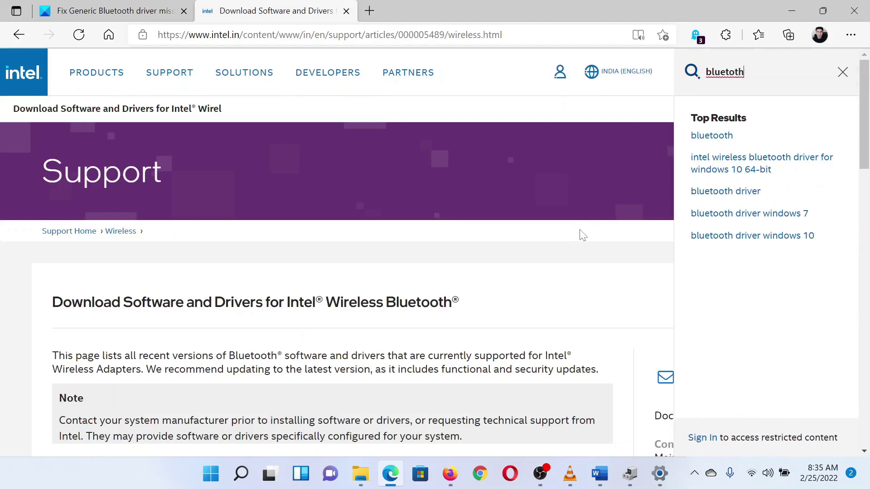
{"action": "left_click", "coordinate": [582, 256]}
{"action": "scroll", "coordinate": [471, 325], "scroll_direction": "down", "scroll_amount": 3}
{"action": "scroll", "coordinate": [157, 295], "scroll_direction": "down", "scroll_amount": 3}
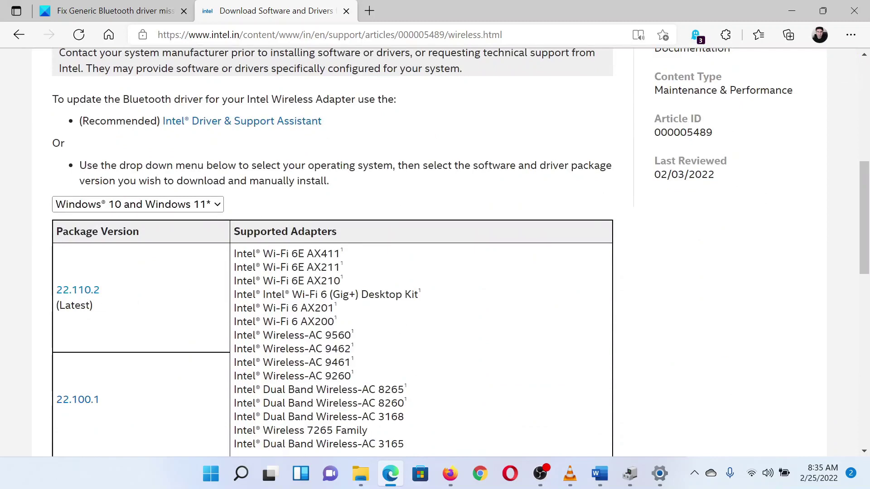
{"action": "scroll", "coordinate": [313, 150], "scroll_direction": "up", "scroll_amount": 10}
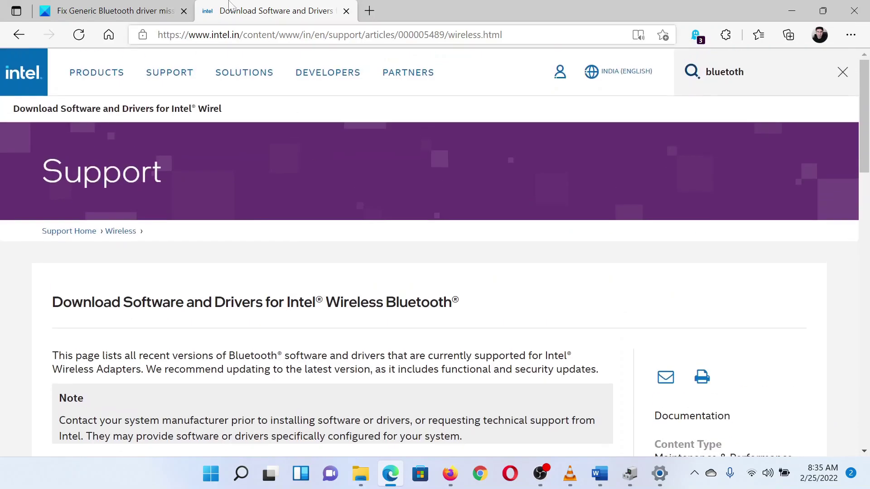
Switch to the 'Fix Generic Bluetooth driver missing' tab in Edge
{"action": "left_click", "coordinate": [105, 8]}
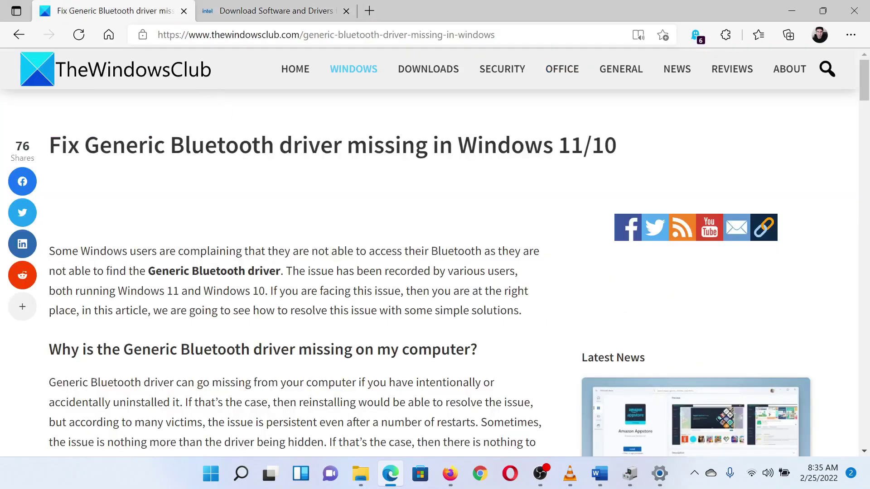